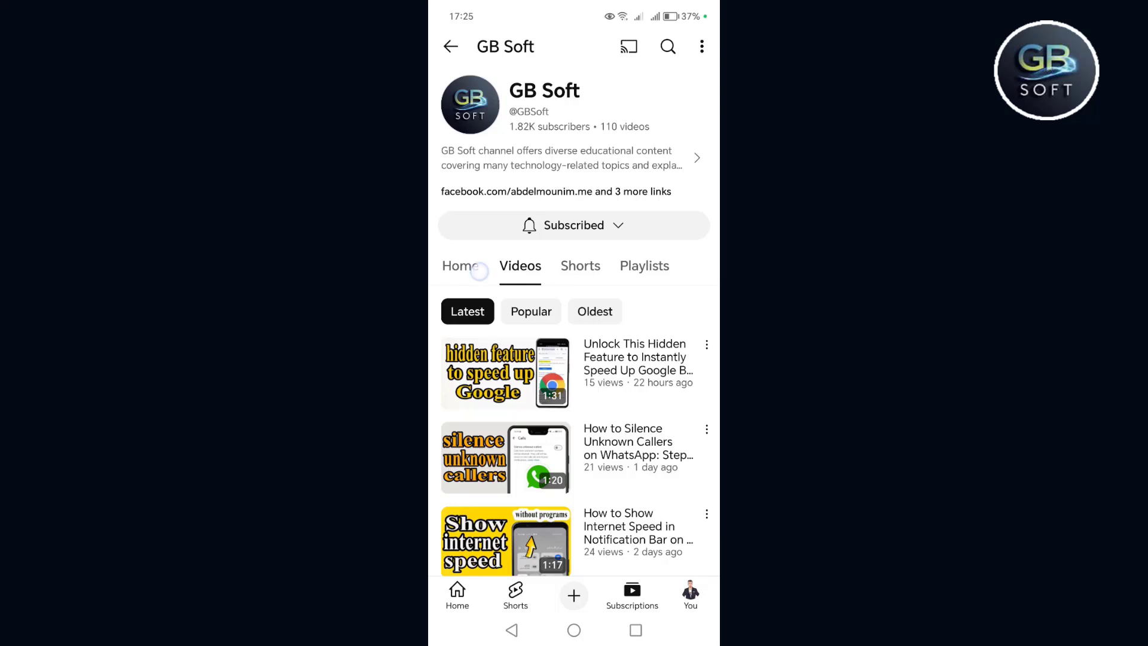
Switch the GB Soft channel to its Home section, then leave YouTube for the home screen.
click(504, 267)
click(460, 266)
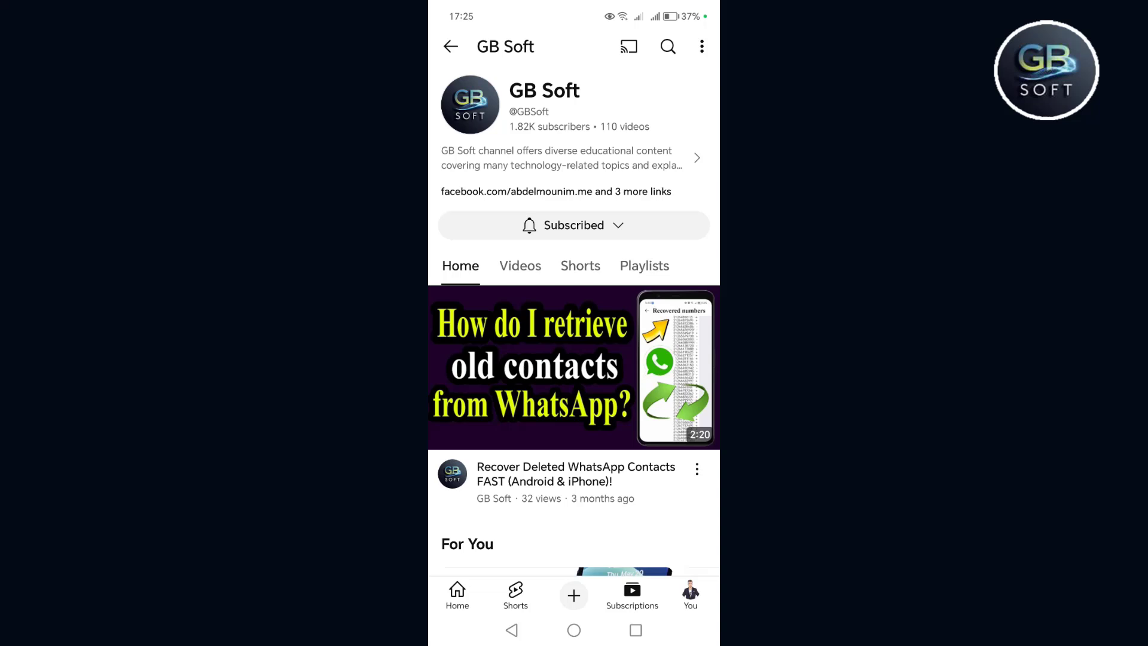
scroll(573, 358, up, 1)
click(574, 629)
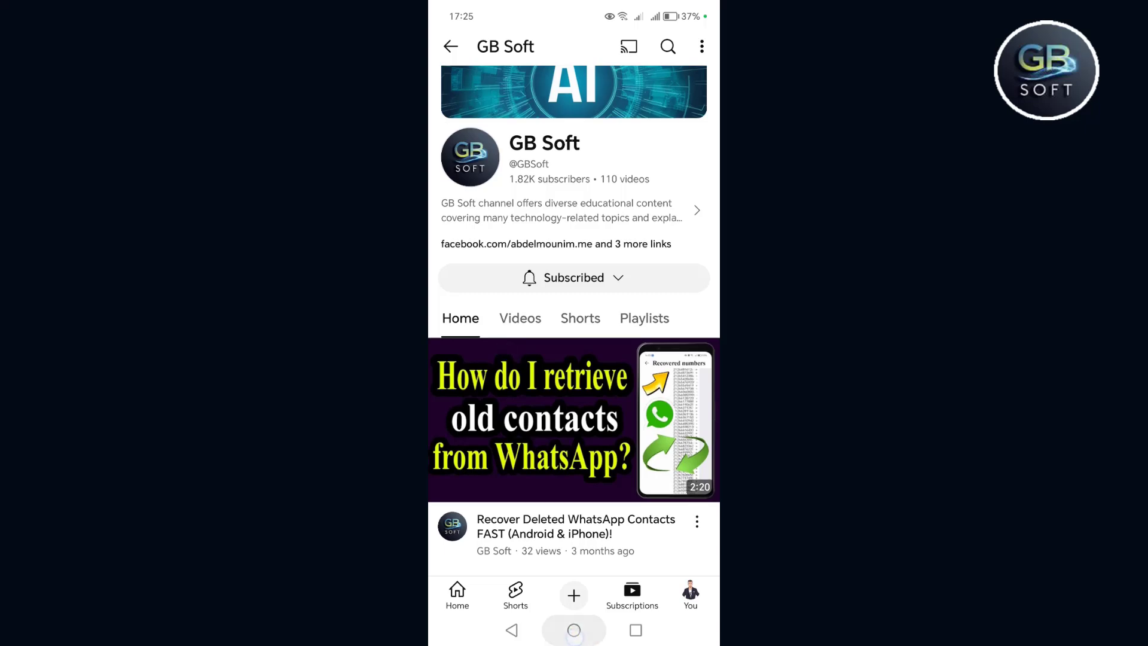
mouse_move(646, 359)
mouse_down()
mouse_move(484, 360)
mouse_move(646, 358)
mouse_up()
Open the Calculator Hide Photo, Video Play Store page and pull down the Control Center.
drag(484, 359, 646, 359)
click(608, 470)
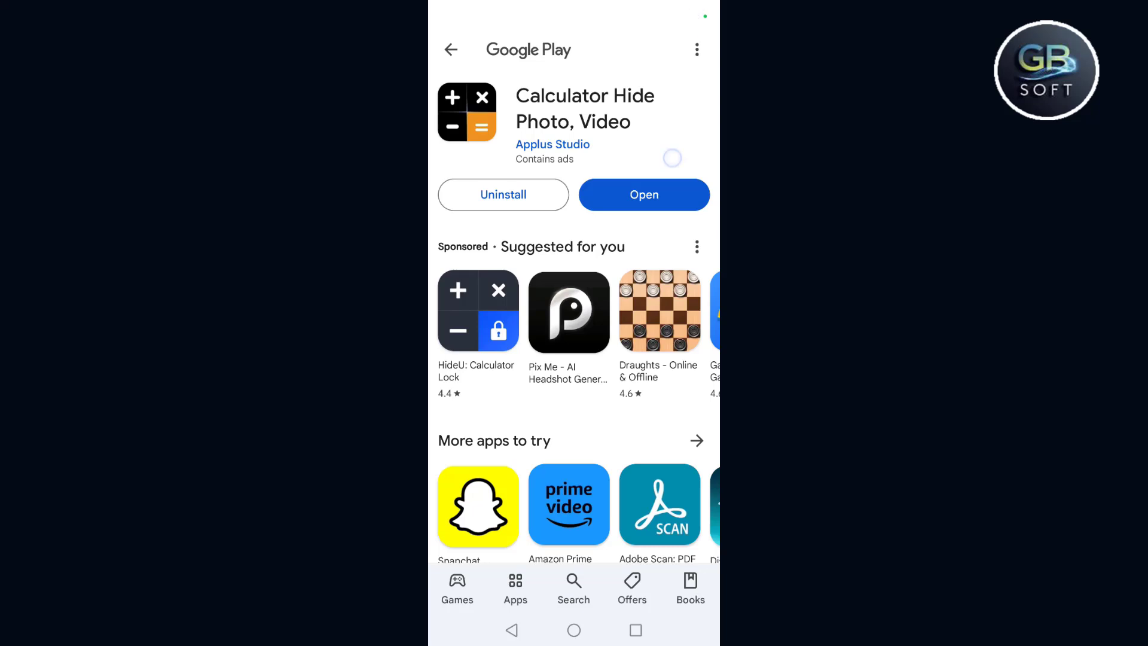
drag(673, 18, 673, 359)
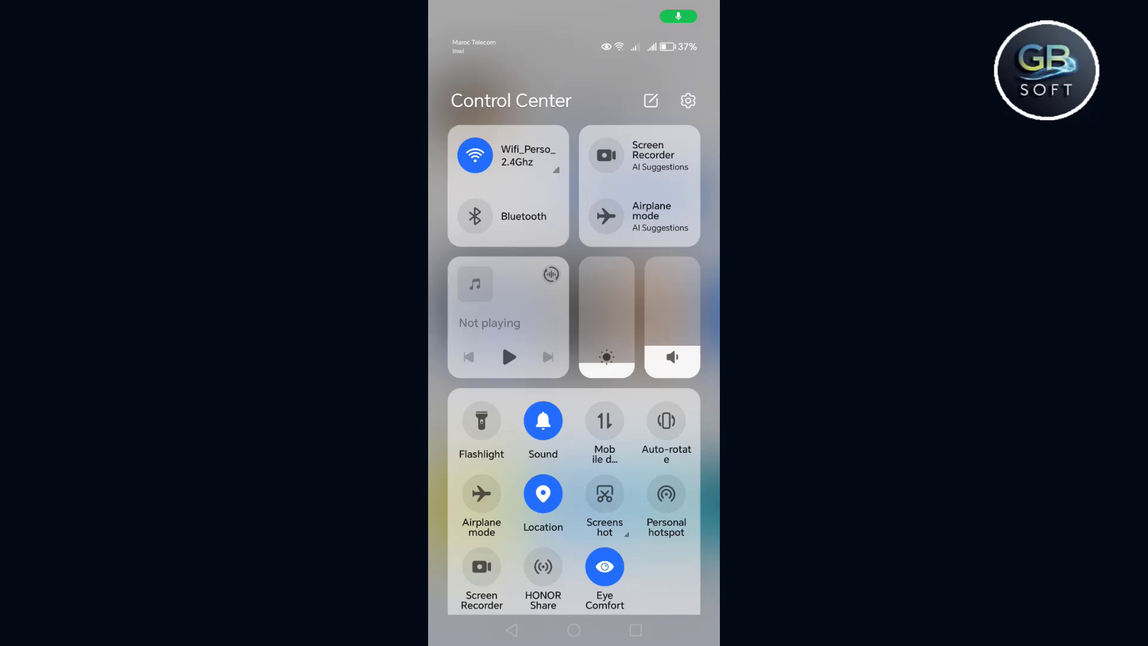
Turn Wi-Fi off and launch the Calculator app, dismissing the Control Center.
click(474, 155)
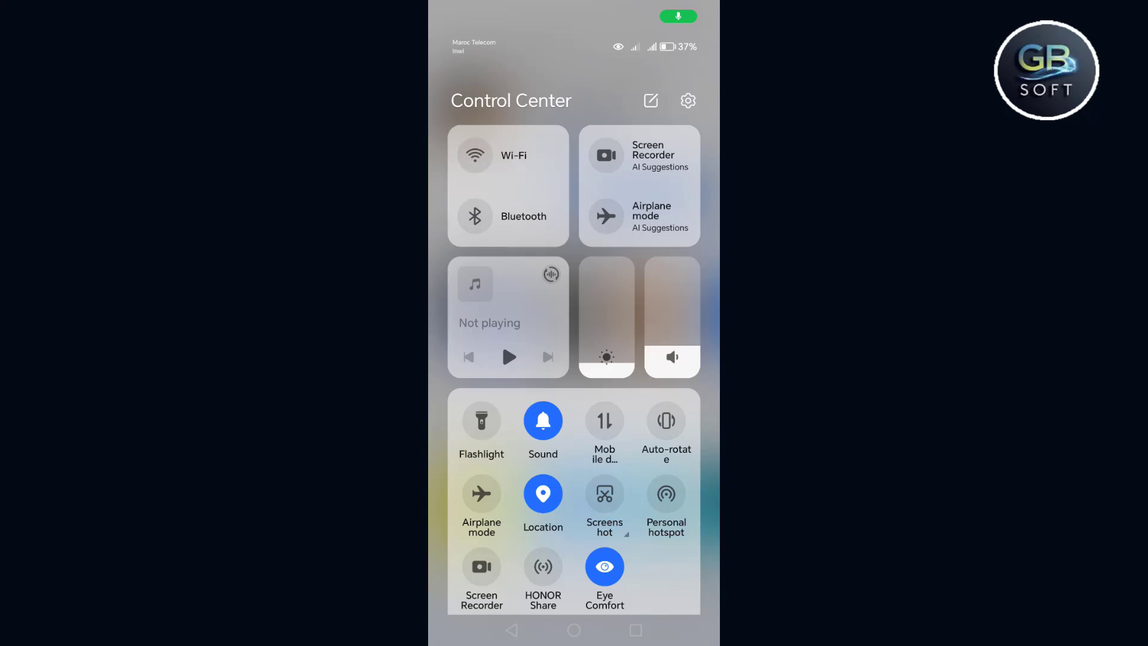
click(644, 192)
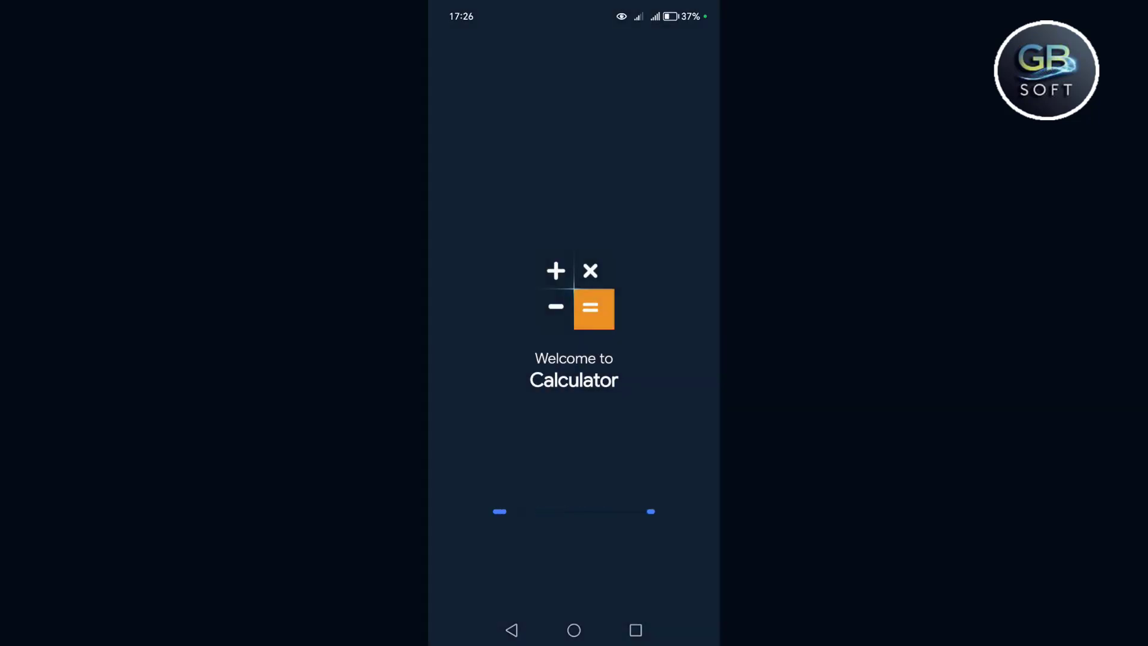
drag(663, 11, 663, 359)
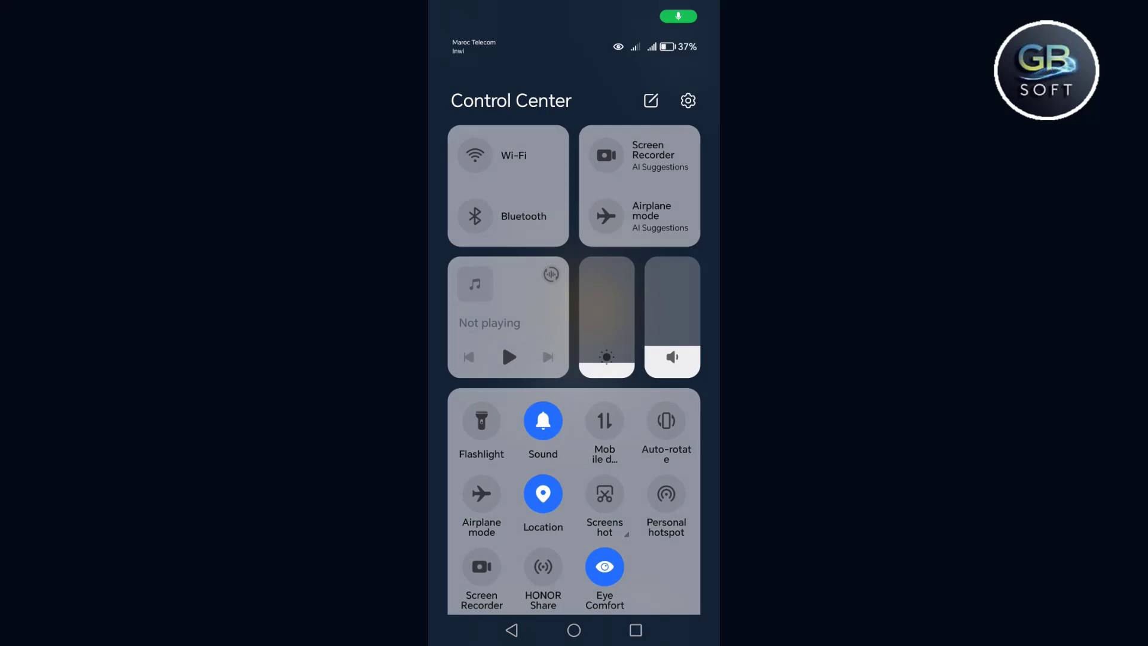
key(Escape)
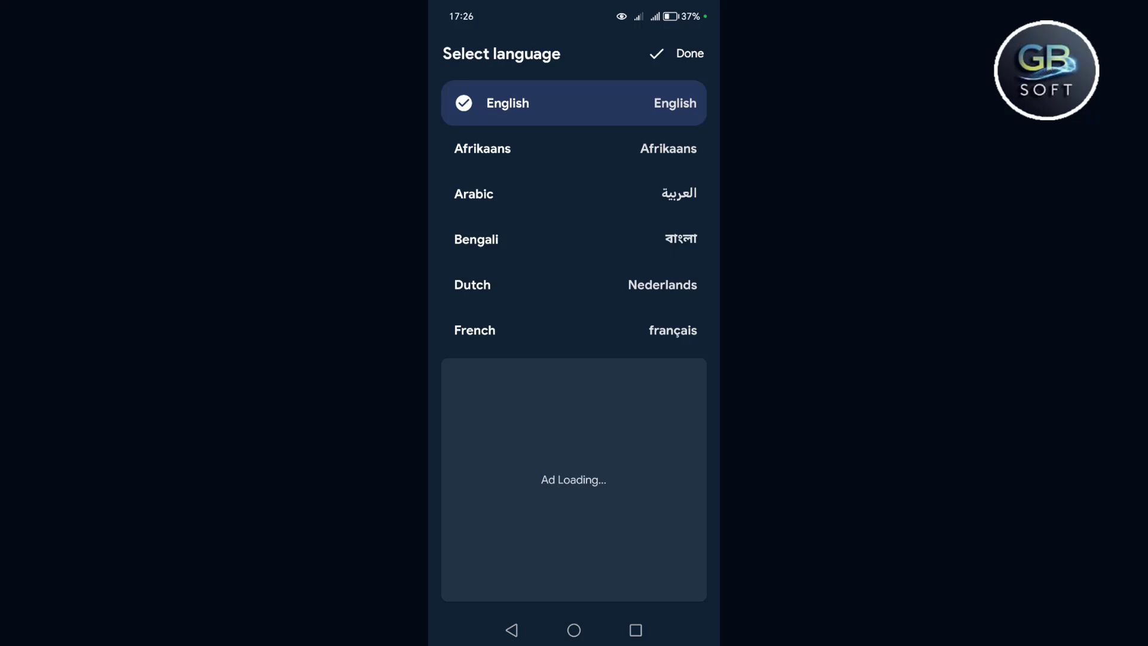
Keep English as the app language and confirm with Done.
click(546, 97)
click(688, 49)
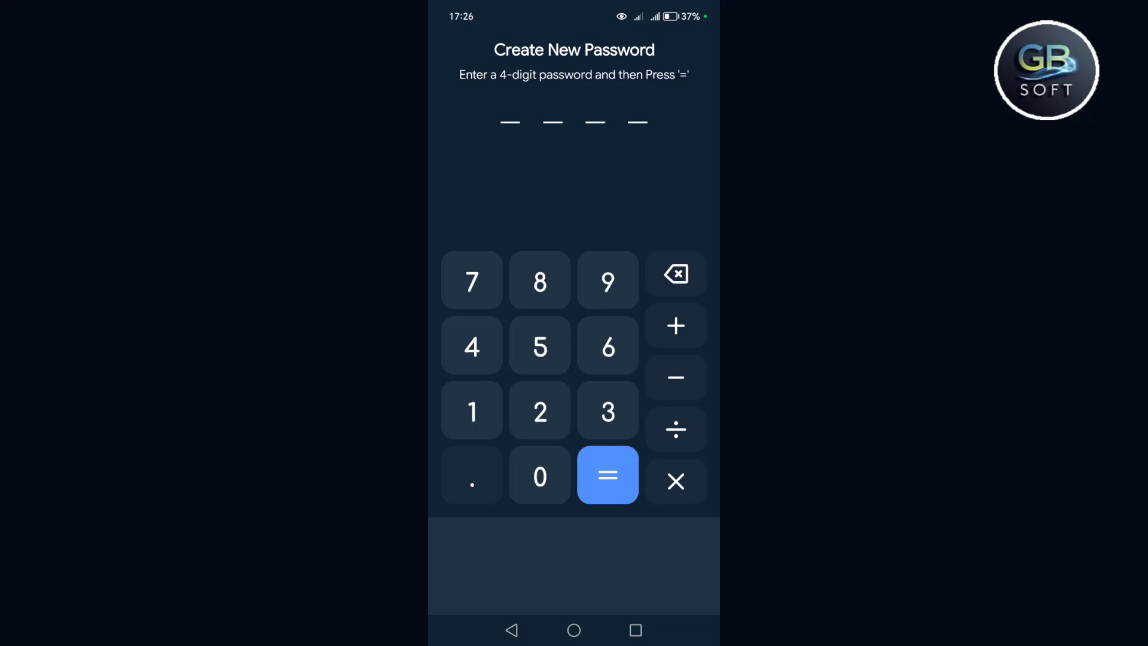
Enter a 4-digit password and submit it with '='.
click(542, 475)
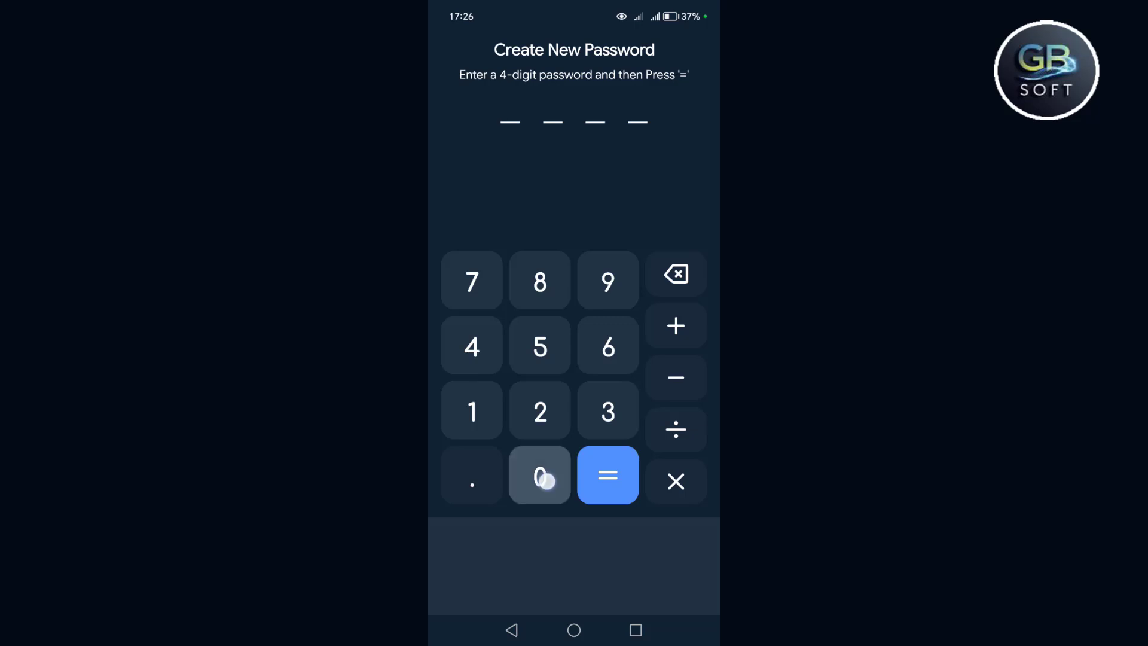
click(543, 475)
click(546, 480)
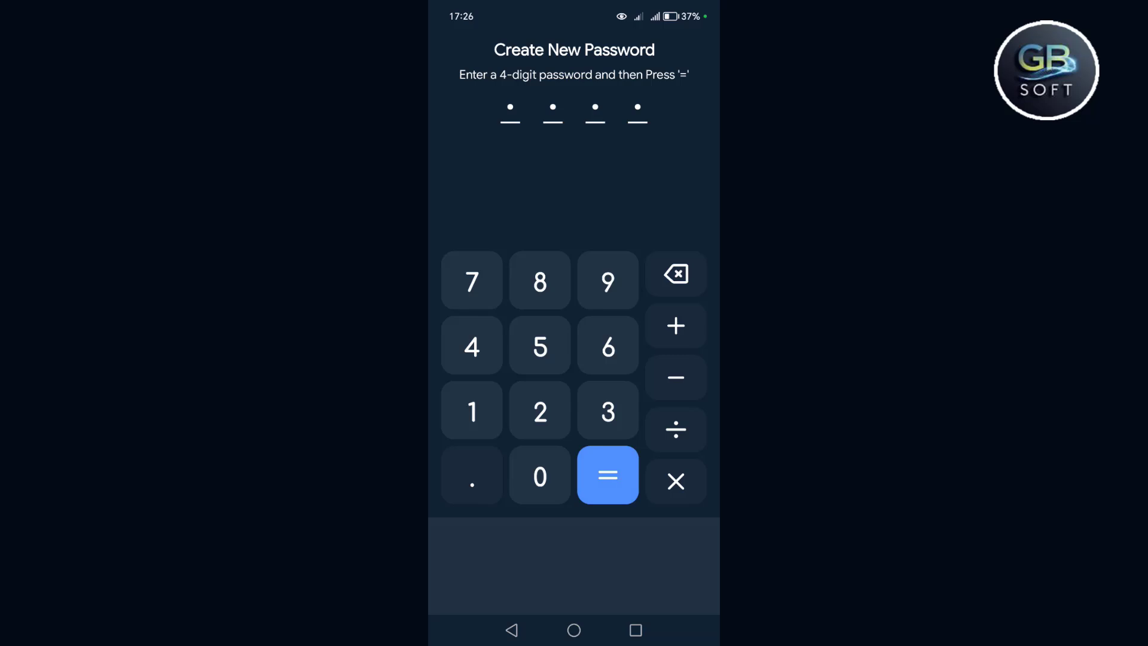
click(609, 474)
Re-enter the same 4 digits on Confirm Password and submit to reach the security question.
click(546, 474)
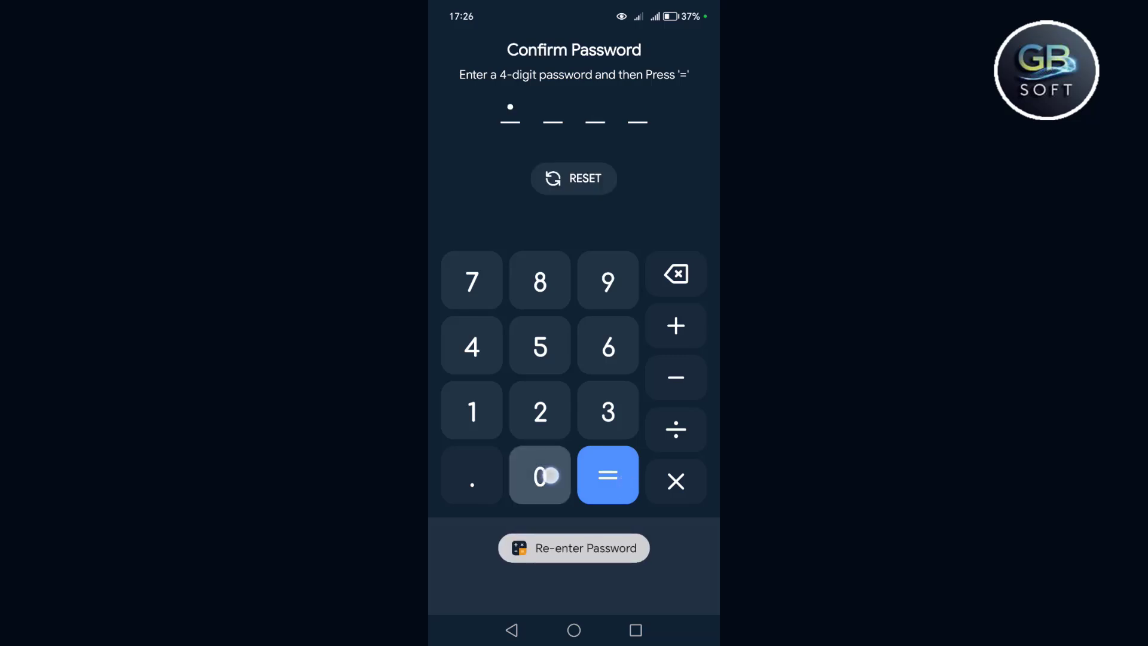
click(547, 468)
click(551, 460)
click(630, 496)
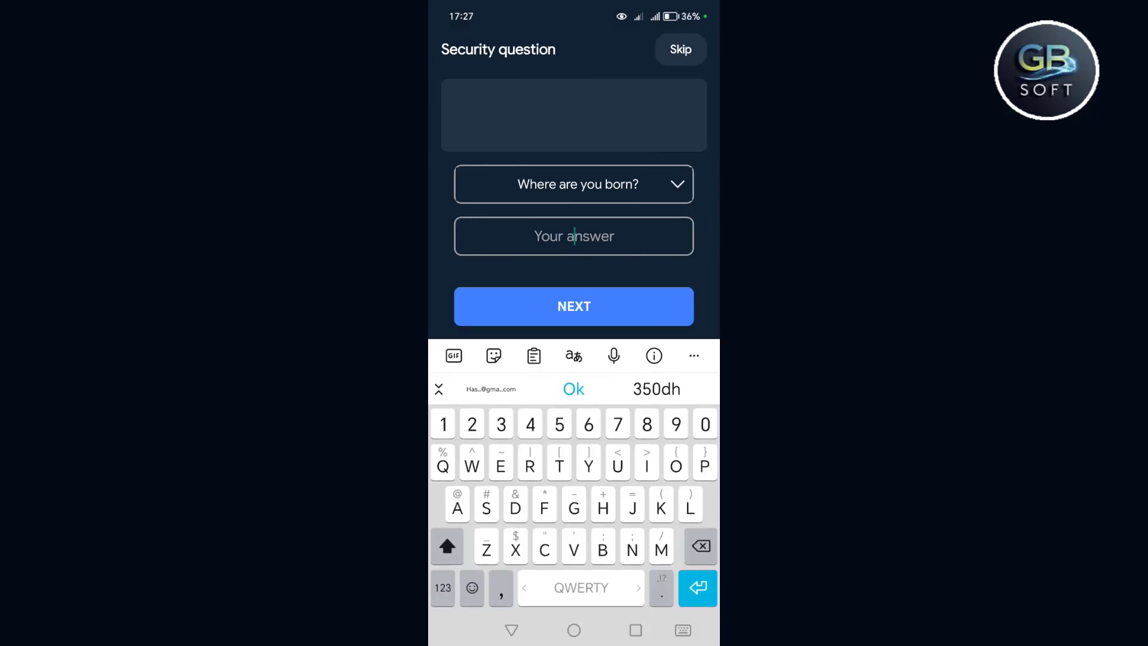
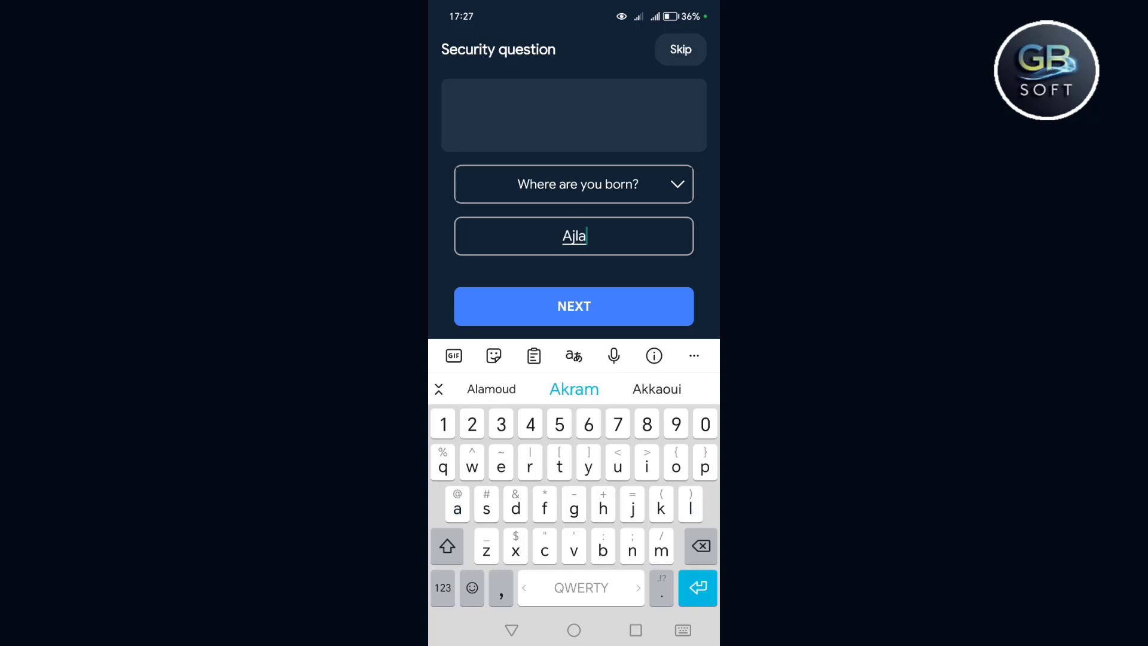
Save the birthplace security answer and skip the onboarding introduction to reach the vault home.
click(680, 49)
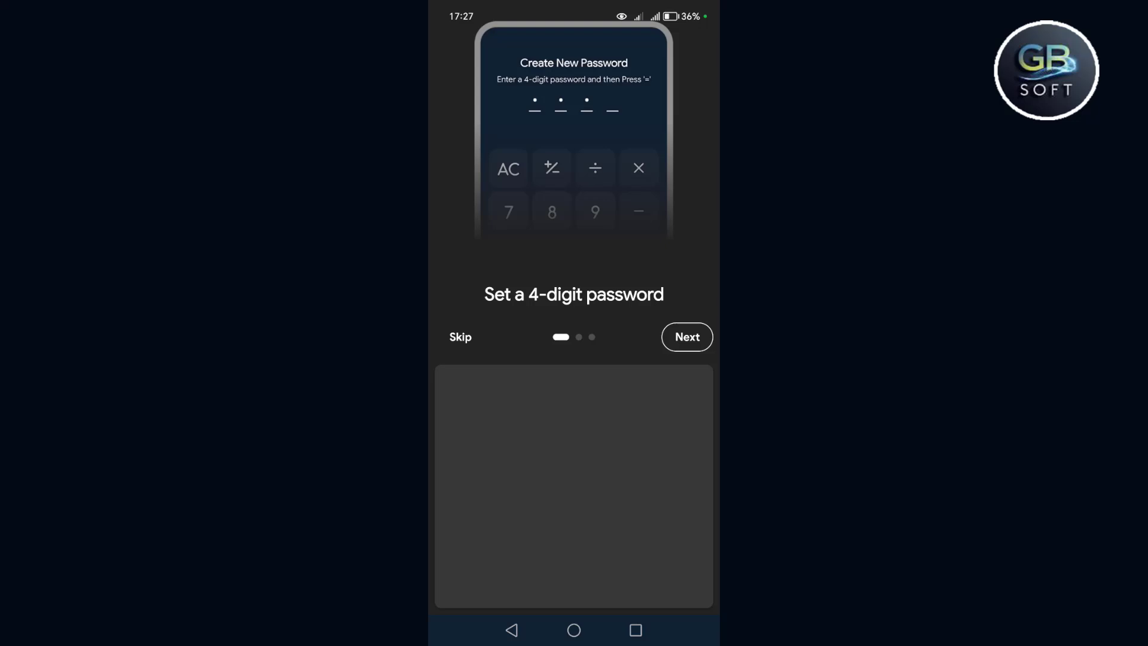
click(460, 336)
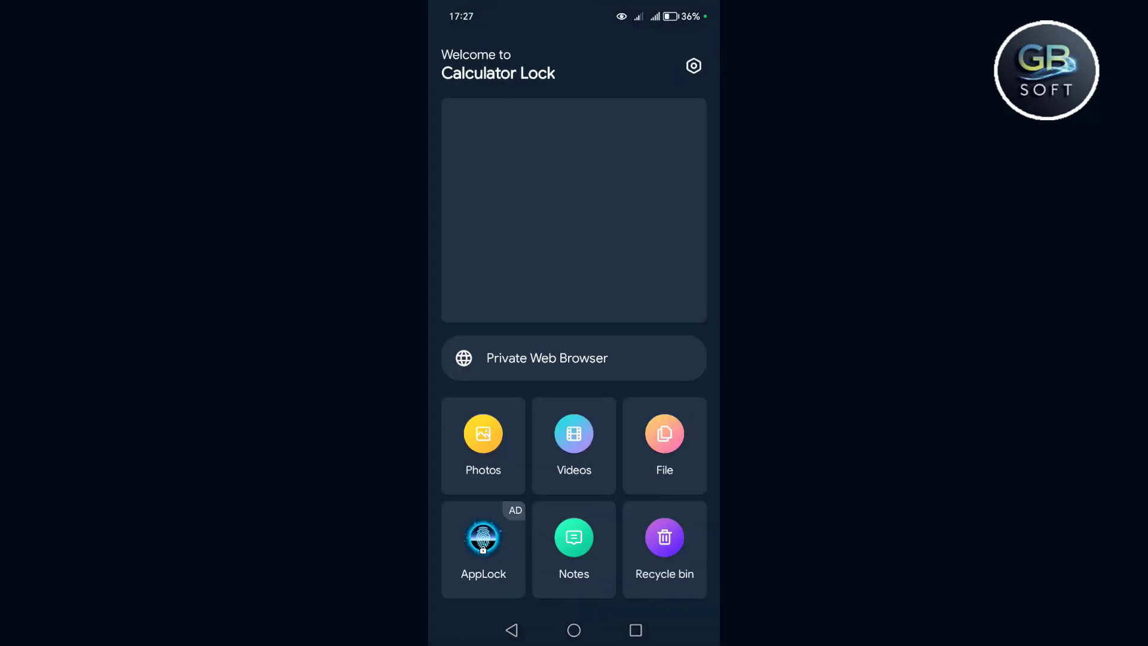
Exit Calculator Lock via Back and return to the home screen.
click(511, 629)
click(511, 629)
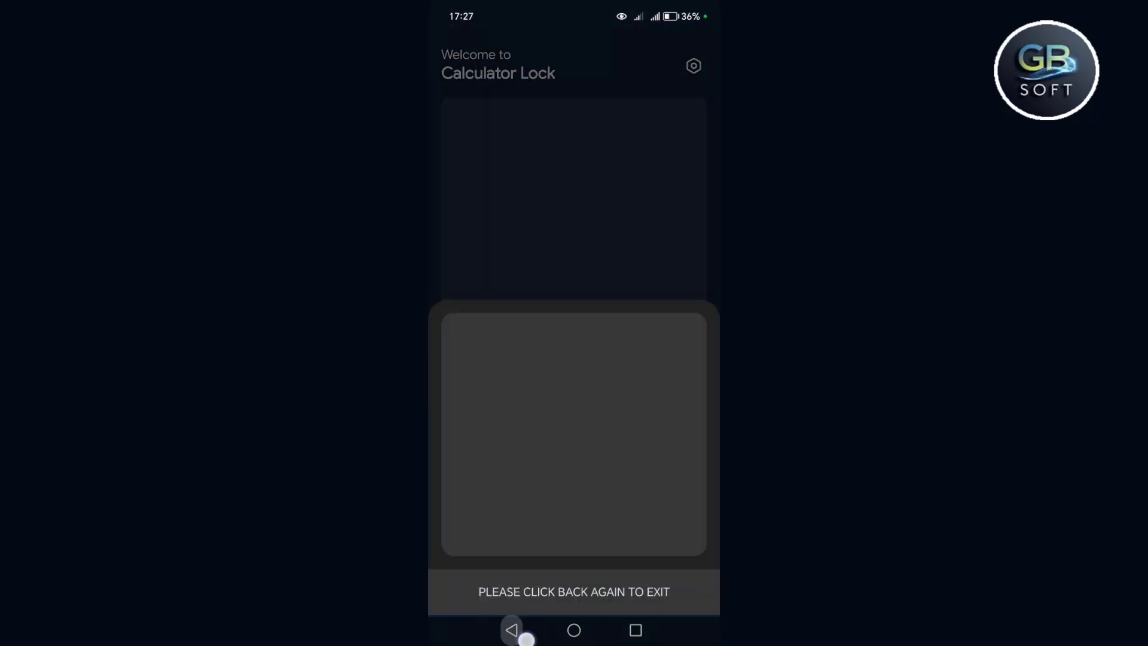
click(511, 629)
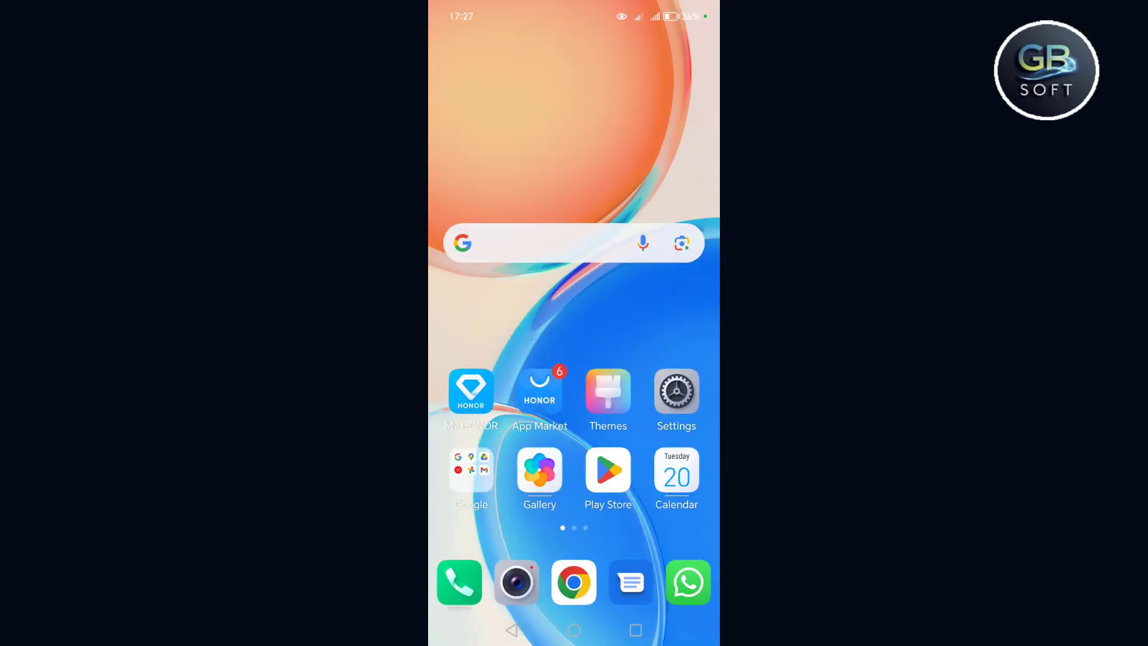
Browse and close the recent apps, then move to the home page with the Calculator icon.
click(635, 630)
mouse_move(503, 359)
mouse_down()
mouse_move(661, 367)
mouse_move(475, 358)
mouse_up()
click(574, 630)
drag(664, 359, 476, 358)
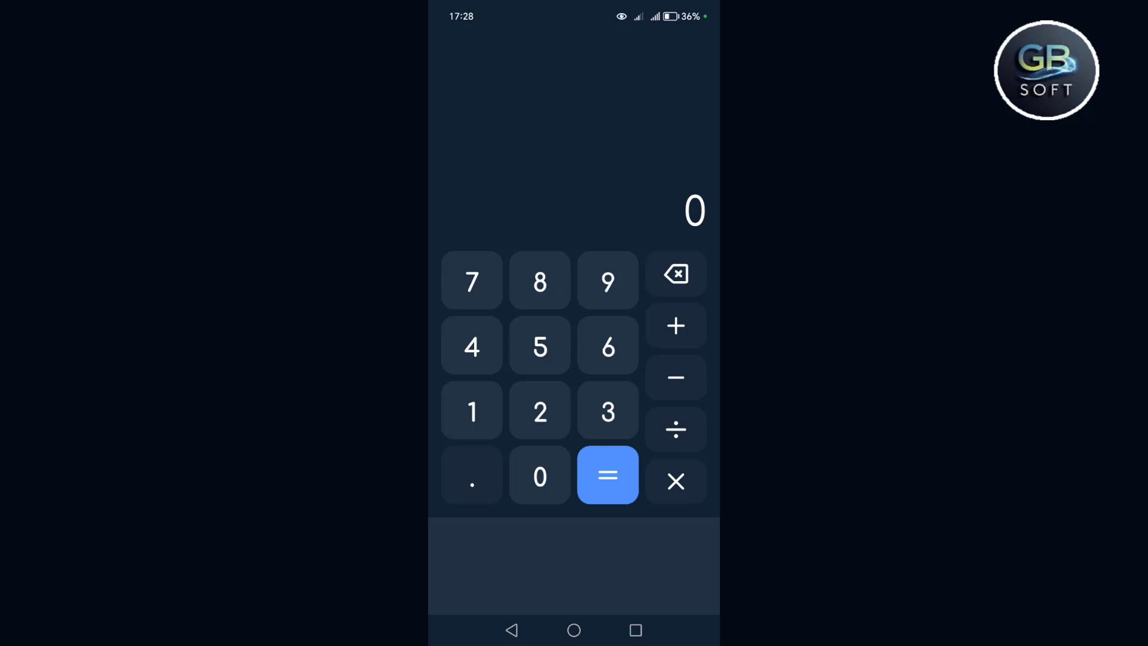
Enter the 0000 code on the disguised keypad and unlock the vault home screen.
click(539, 483)
click(541, 485)
click(539, 476)
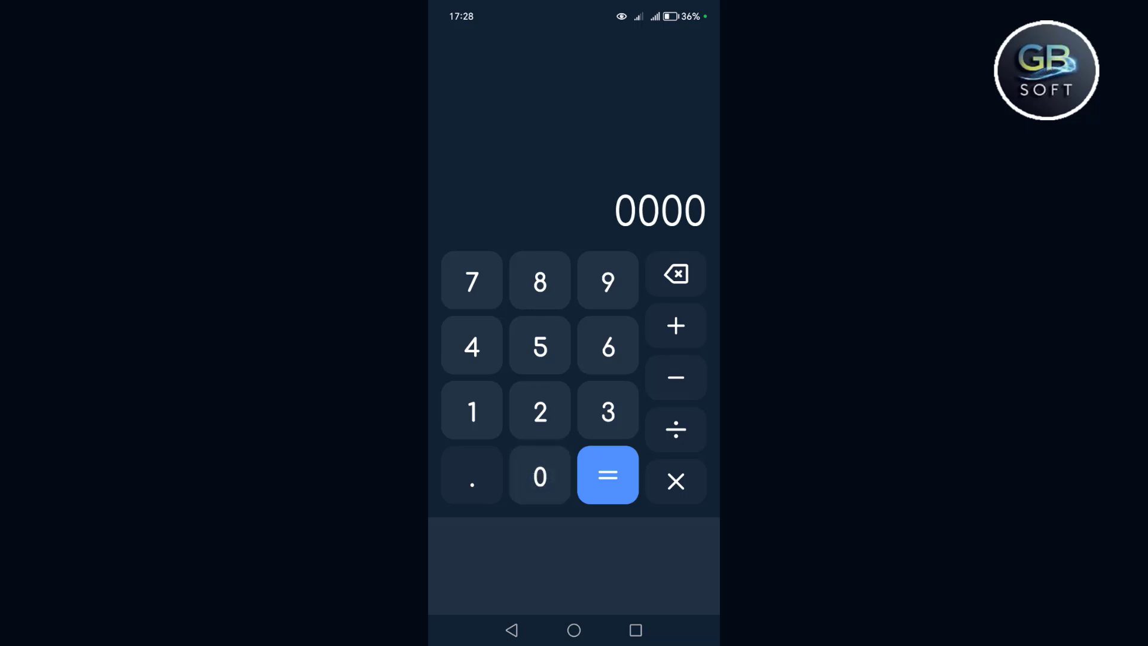
click(607, 475)
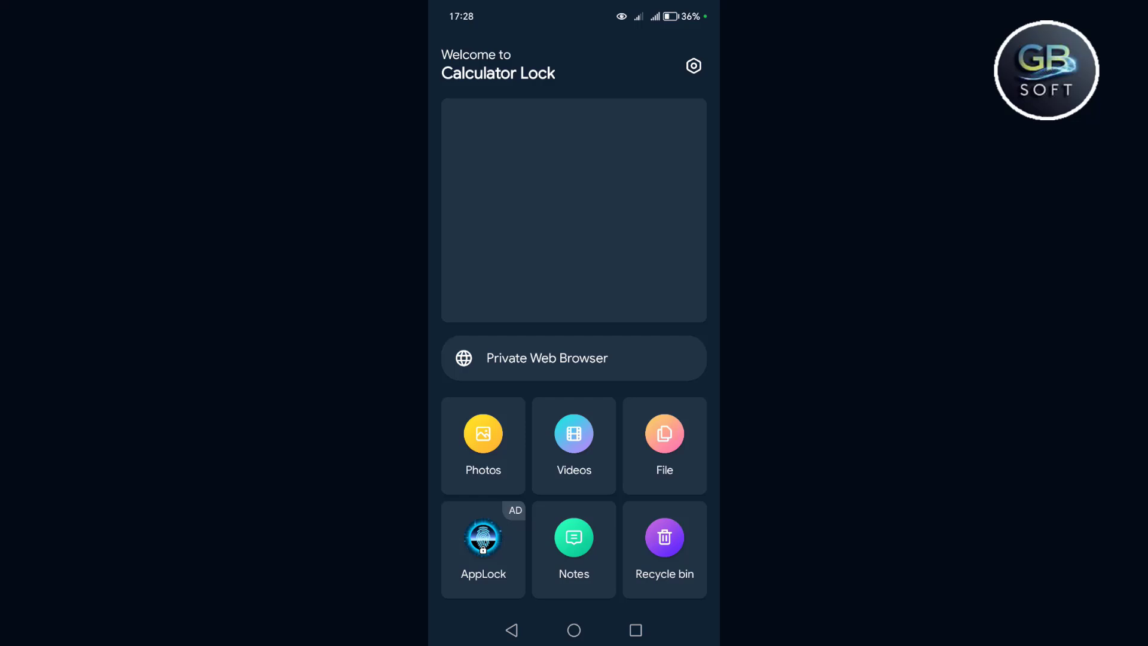
drag(501, 287, 453, 224)
Grant the app 'Allow access to manage all files' from the Photos album prompt.
click(479, 459)
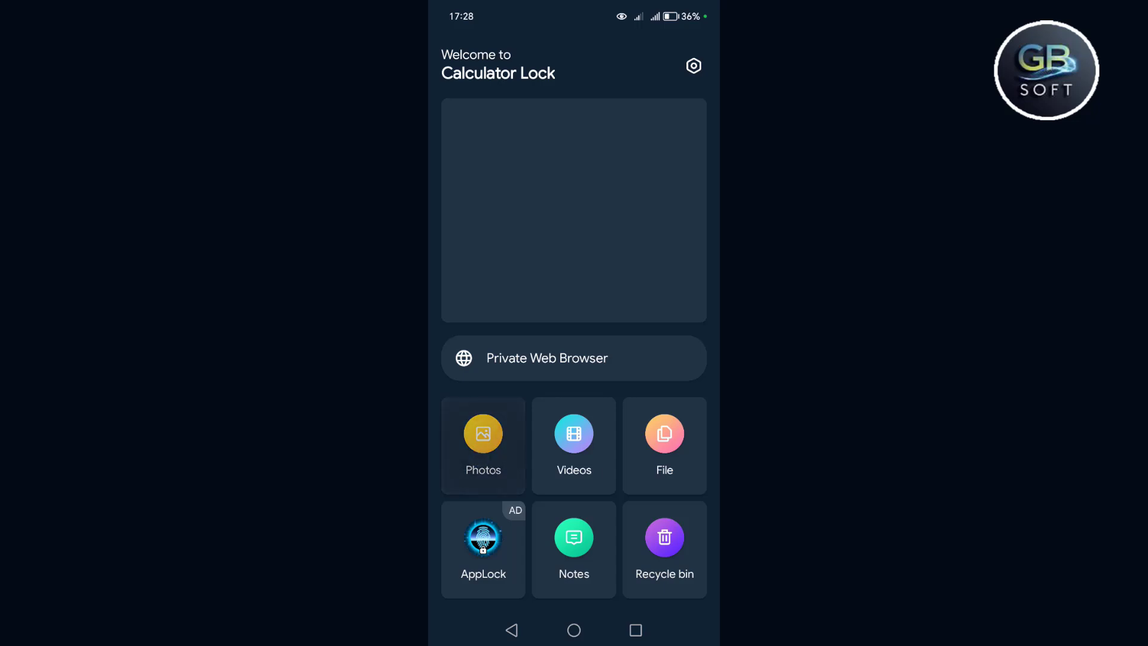
click(681, 165)
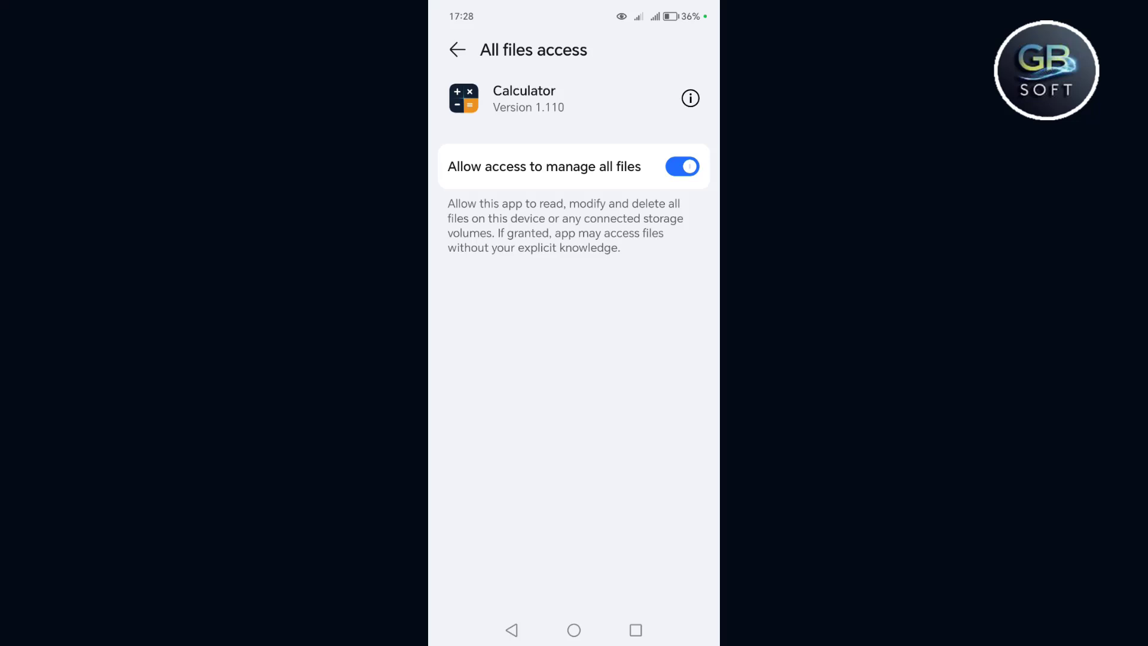
click(511, 630)
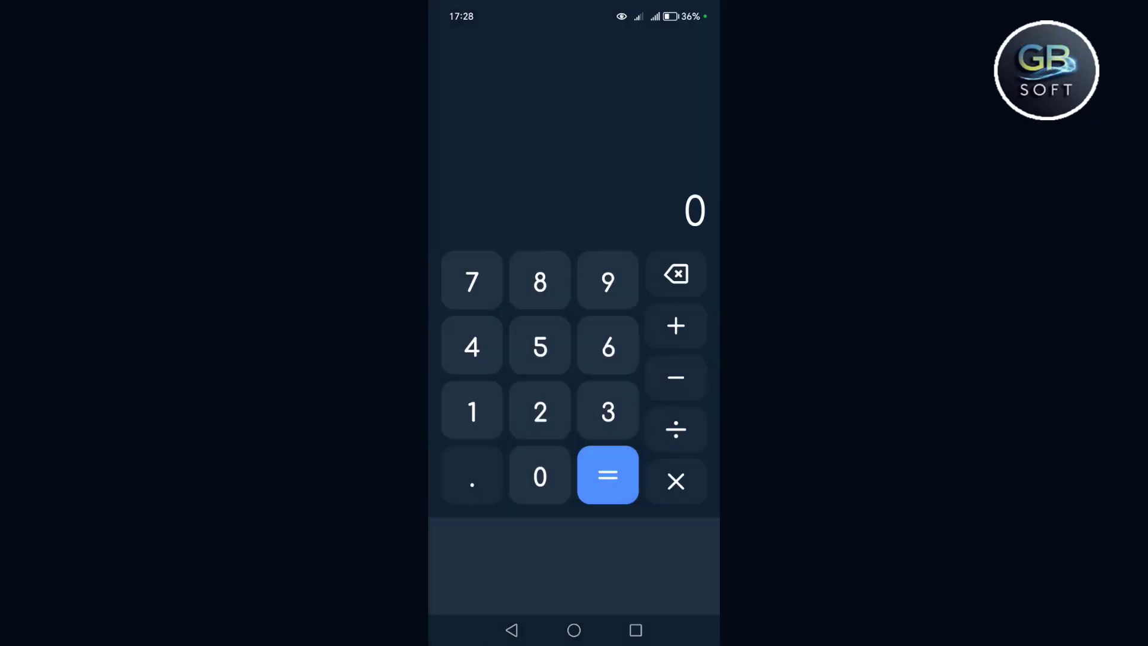
Re-enter the 0000 code to unlock the vault and open the Photos album with two hidden images.
click(551, 474)
click(550, 474)
click(550, 474)
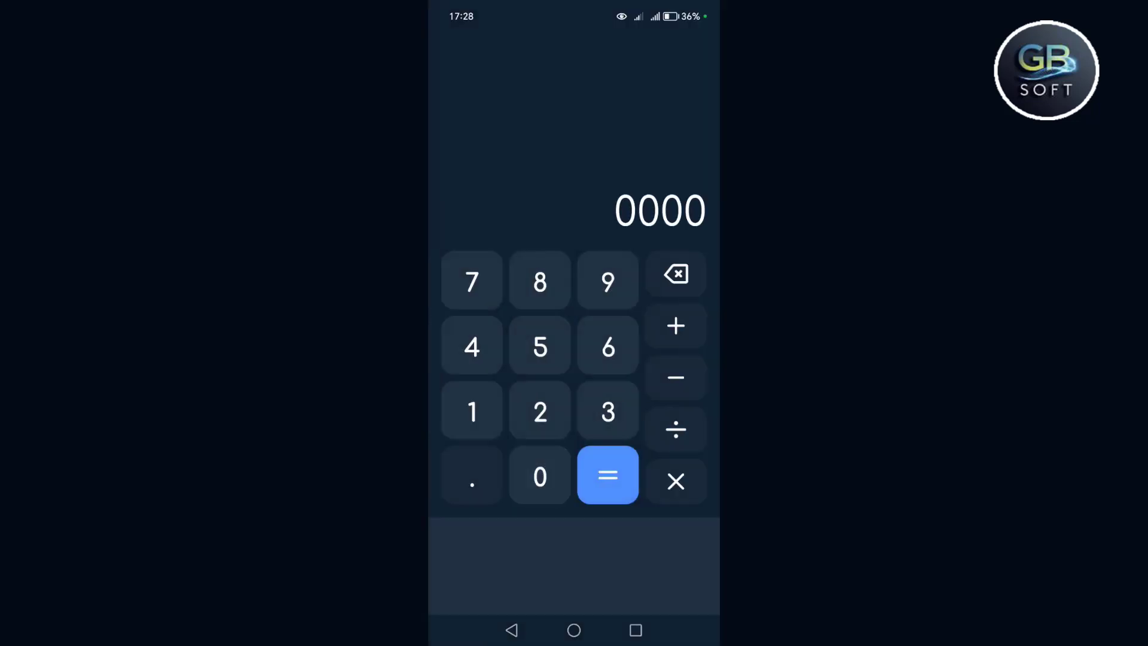
click(615, 466)
click(483, 434)
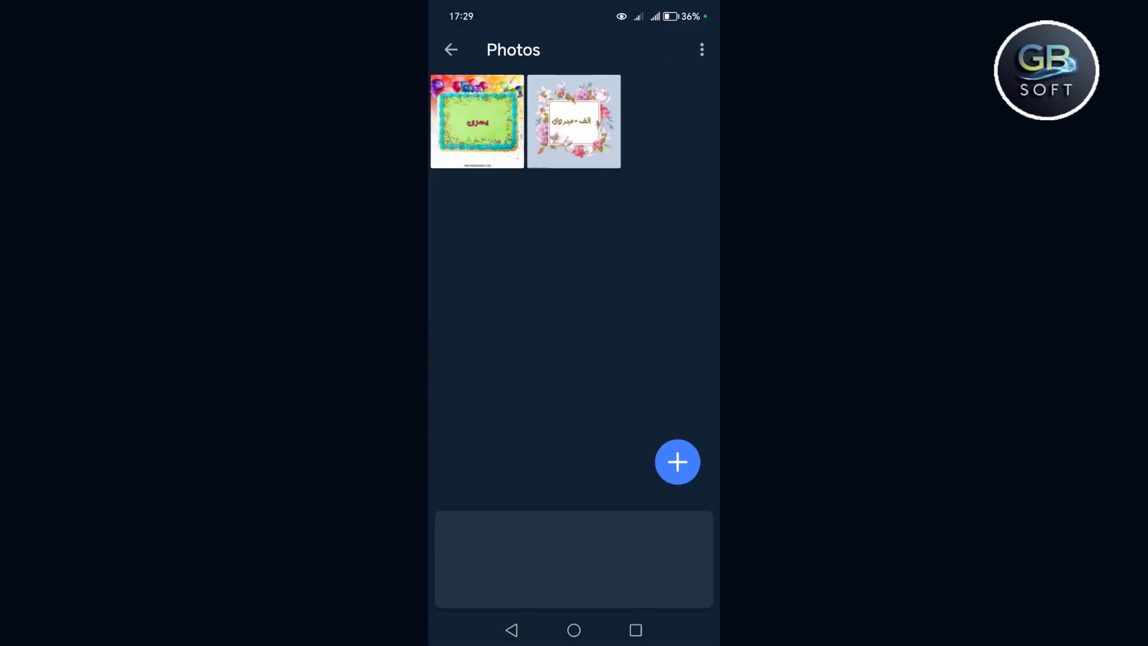
Start adding images via Folder and open the device's Pictures folder.
click(677, 461)
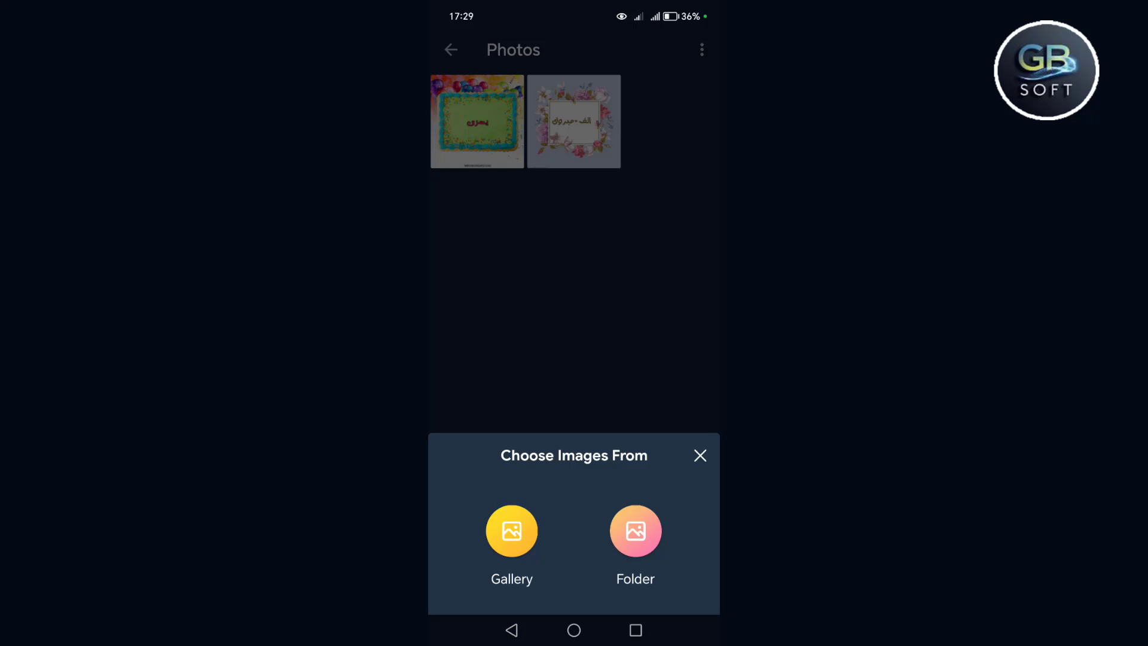
click(635, 531)
scroll(646, 505, down, 5)
scroll(628, 410, down, 2)
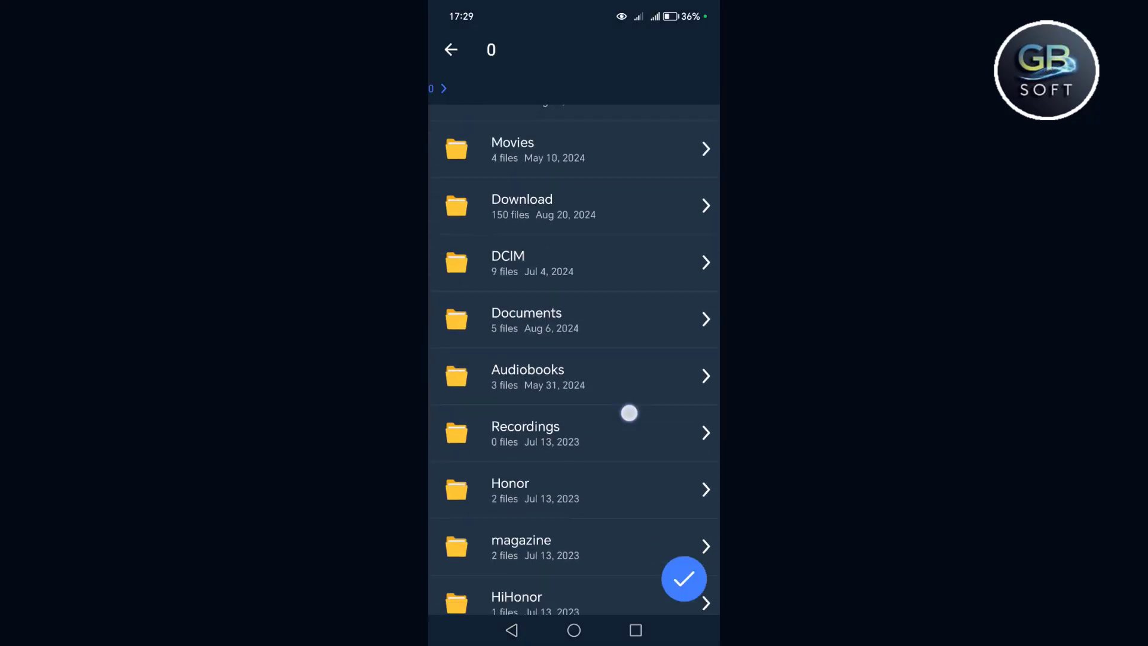
click(573, 224)
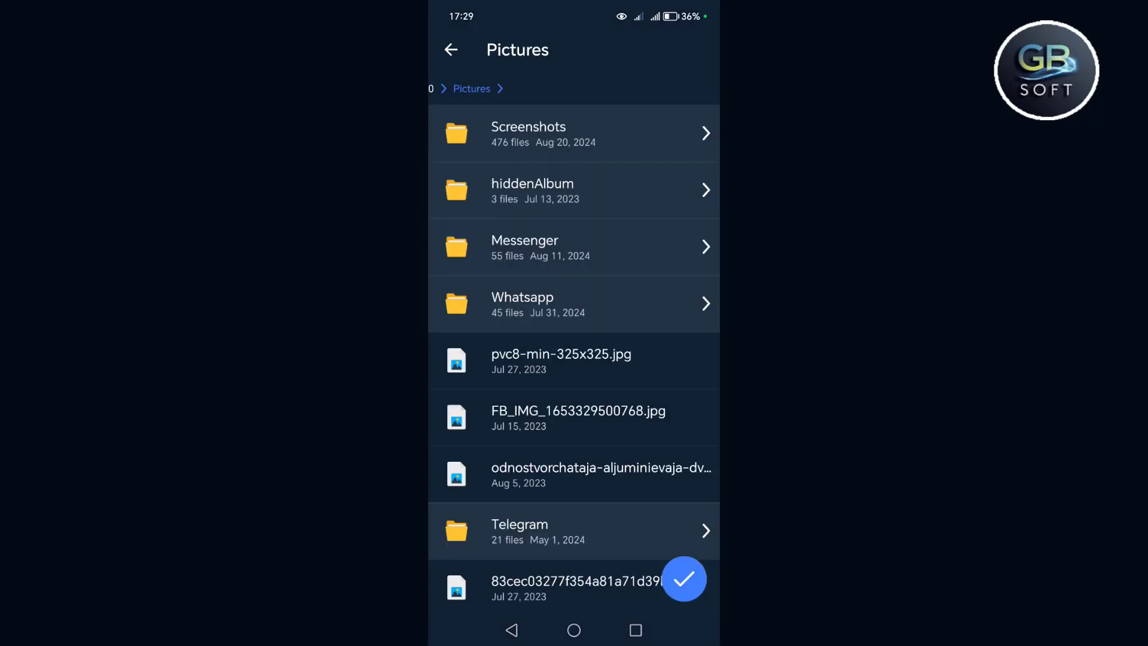
scroll(646, 566, down, 2)
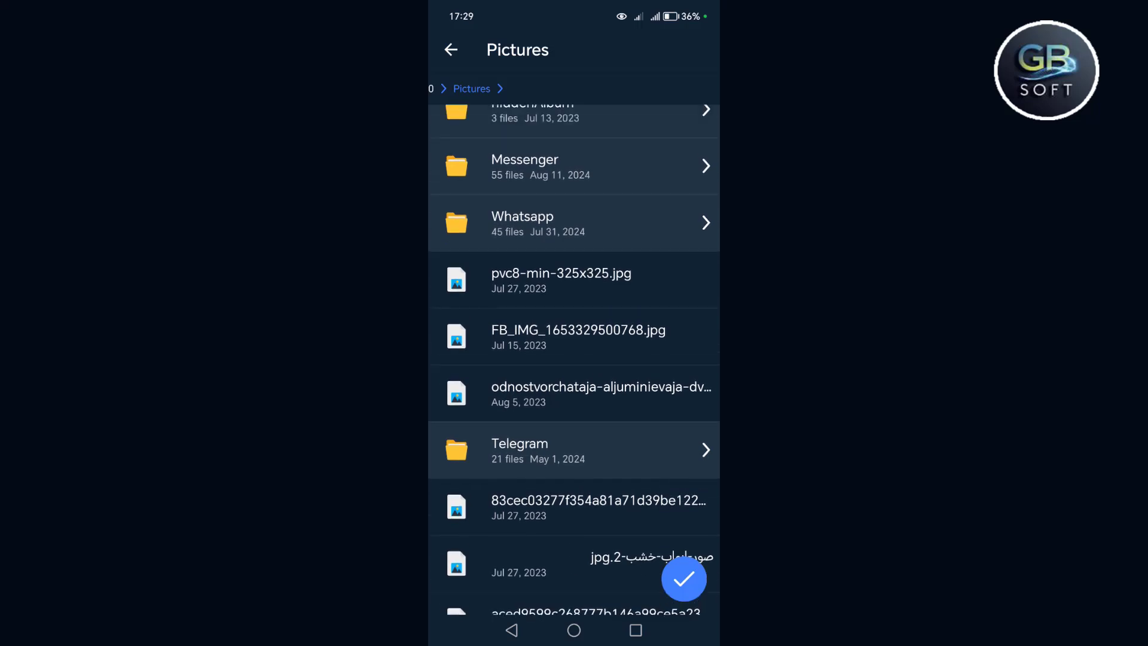
Back out of the folder browser and album to the vault home, dismissing the rating prompt with Maybe later.
click(511, 630)
click(511, 629)
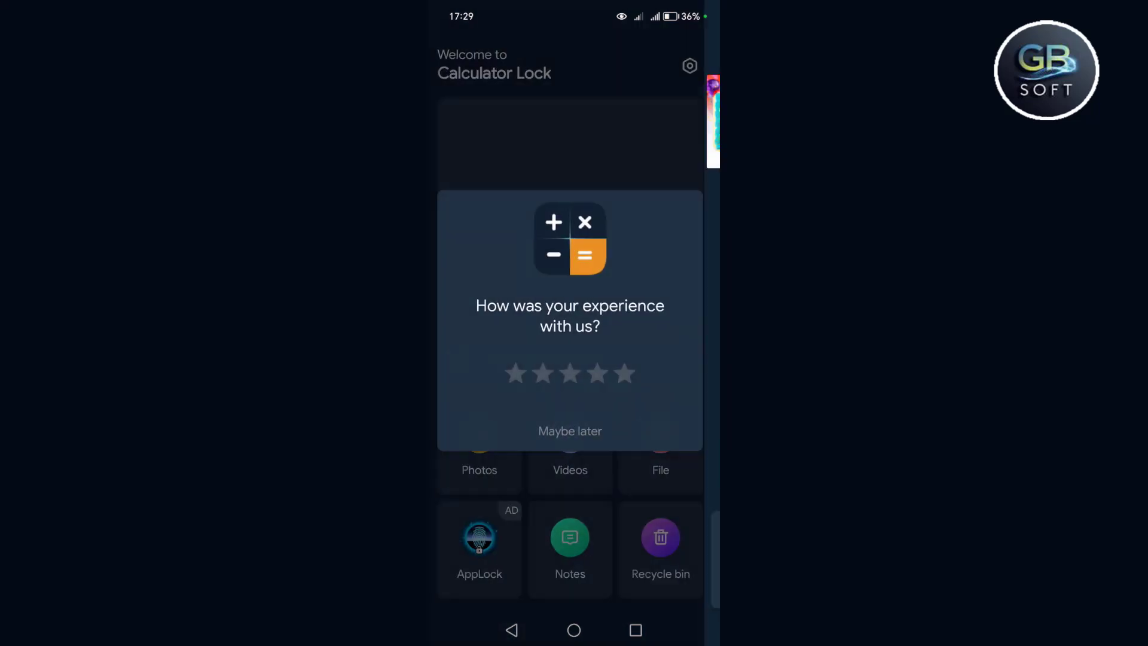
click(608, 430)
click(574, 431)
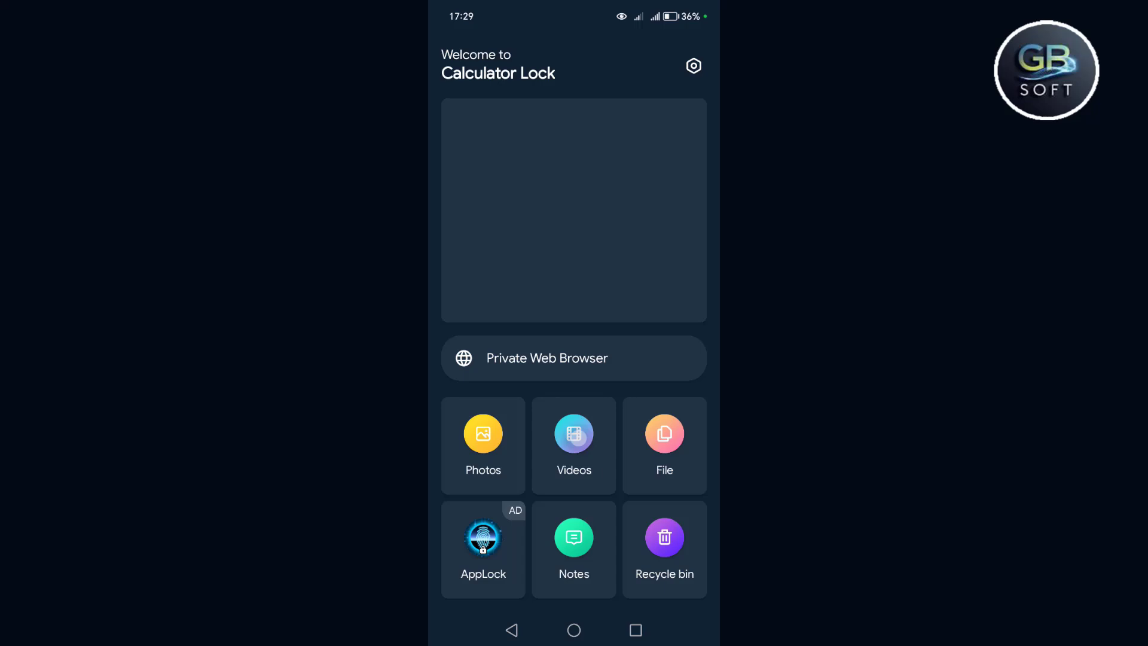
click(676, 461)
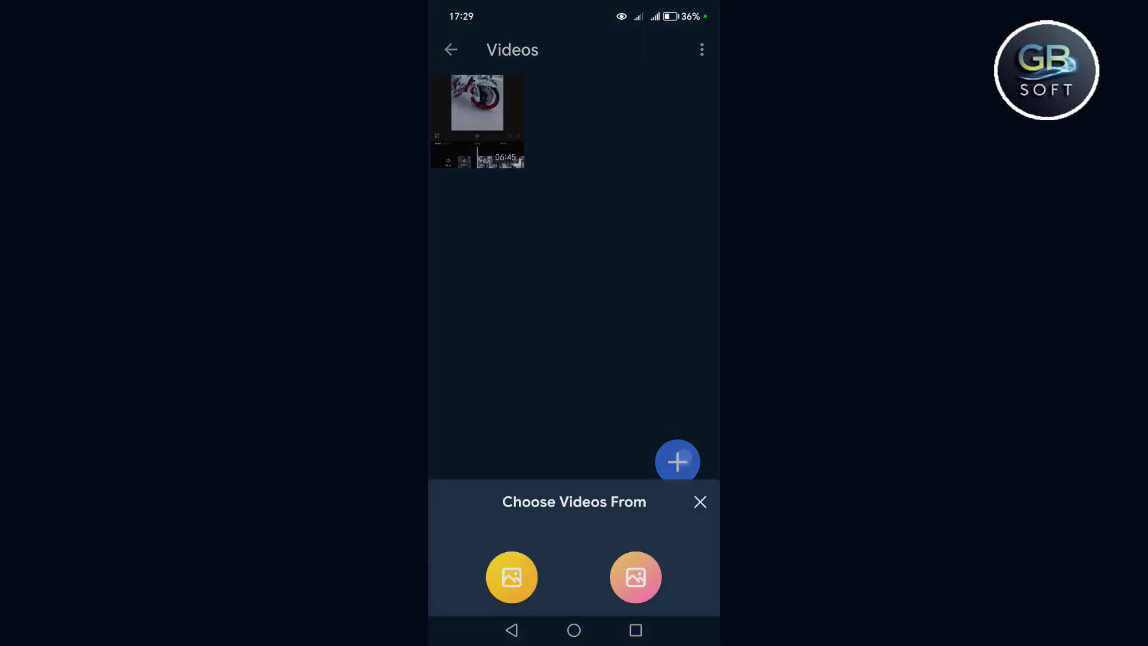
click(635, 530)
scroll(574, 358, down, 5)
scroll(631, 523, up, 5)
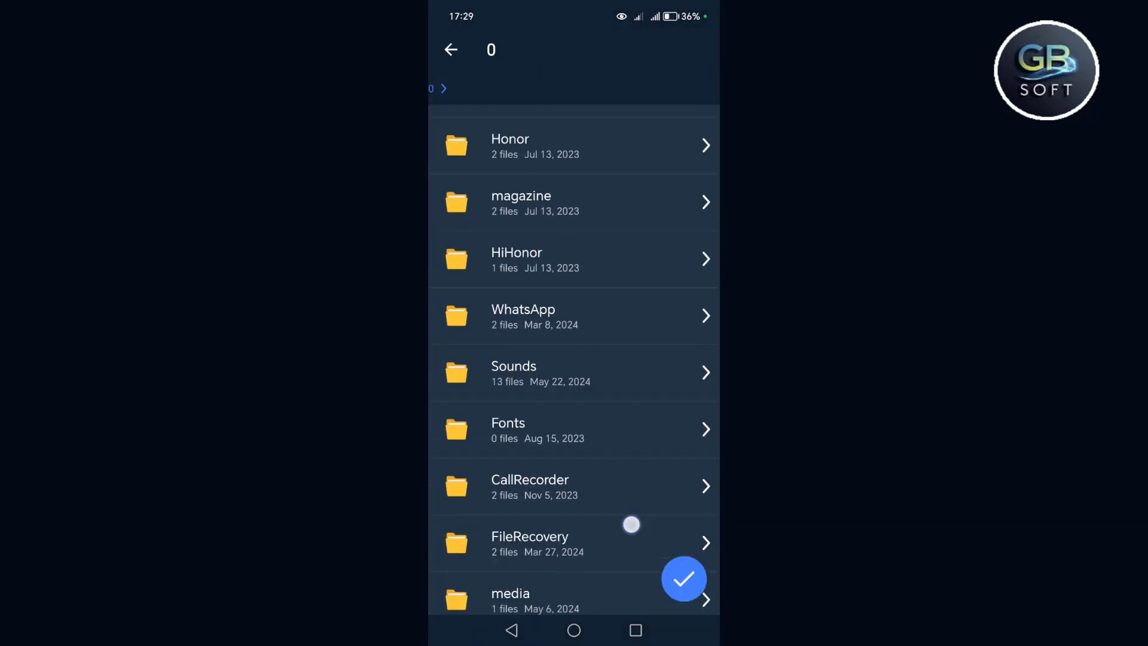
click(512, 630)
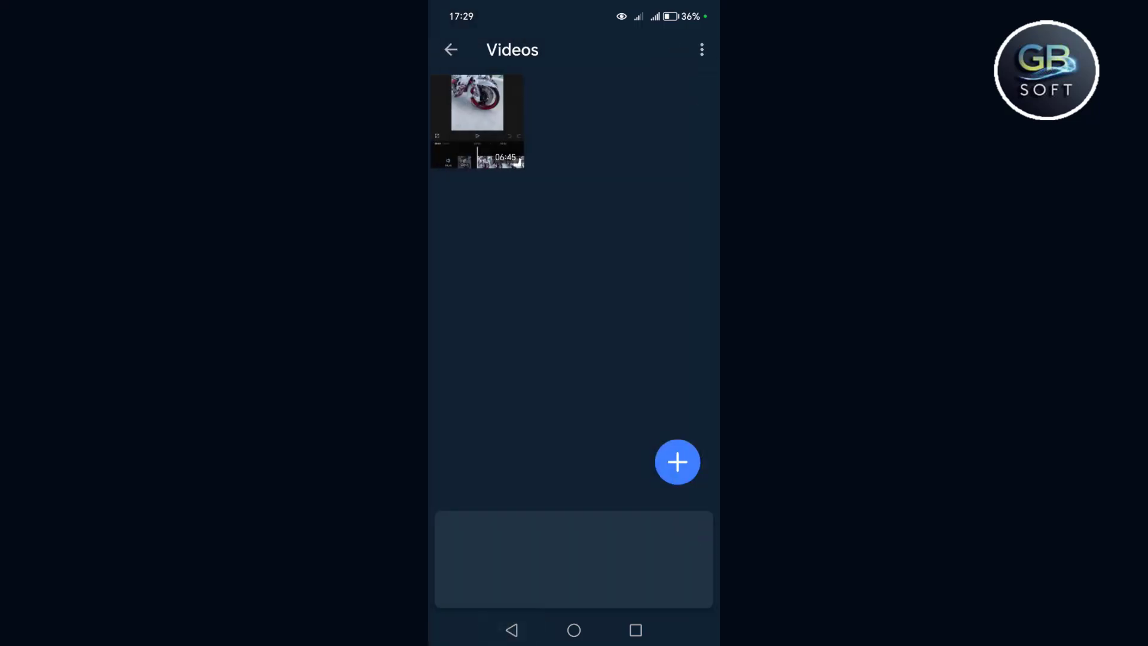
click(511, 630)
click(594, 430)
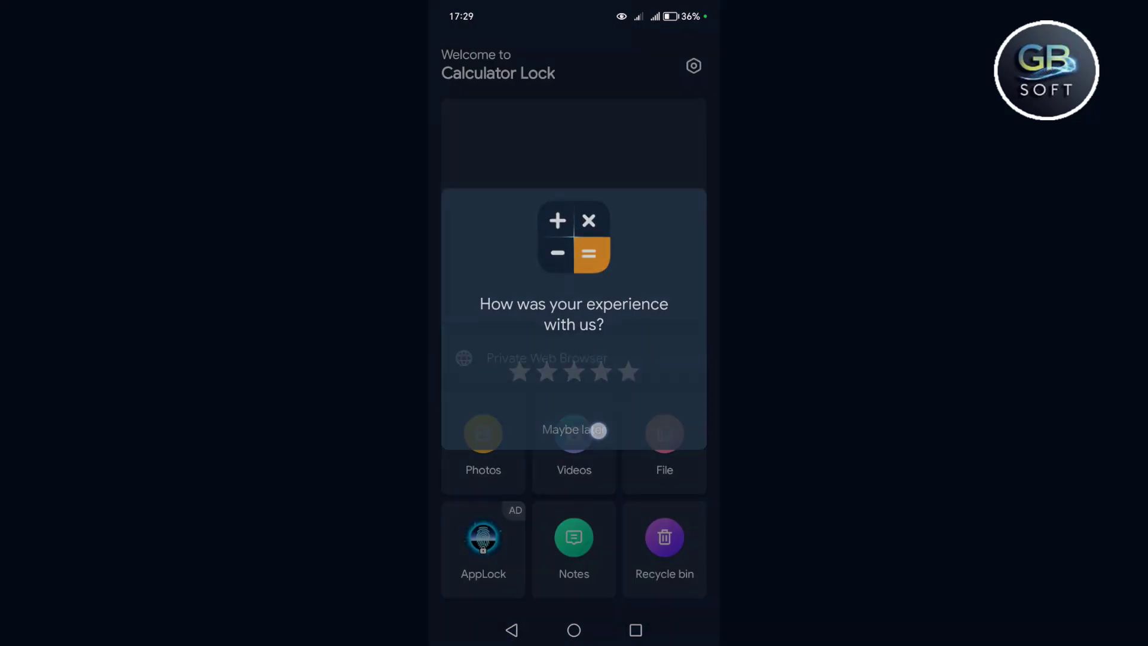